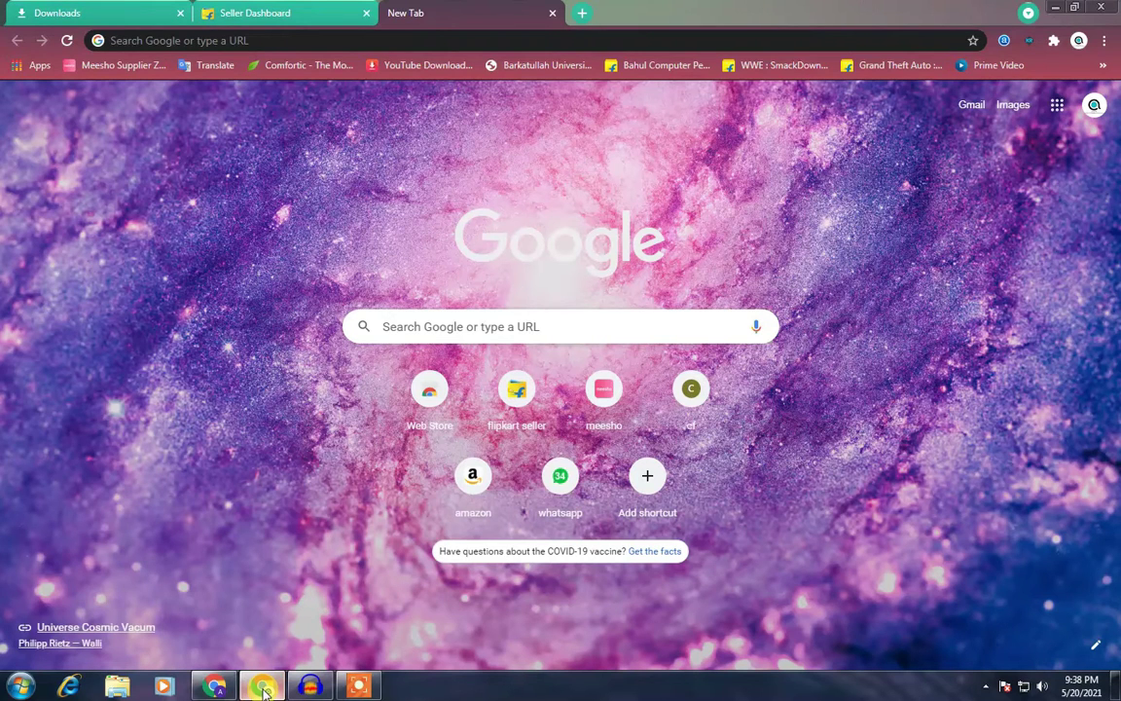
# Focus the Google search box on Chrome's new tab page.
pyautogui.click(645, 332)
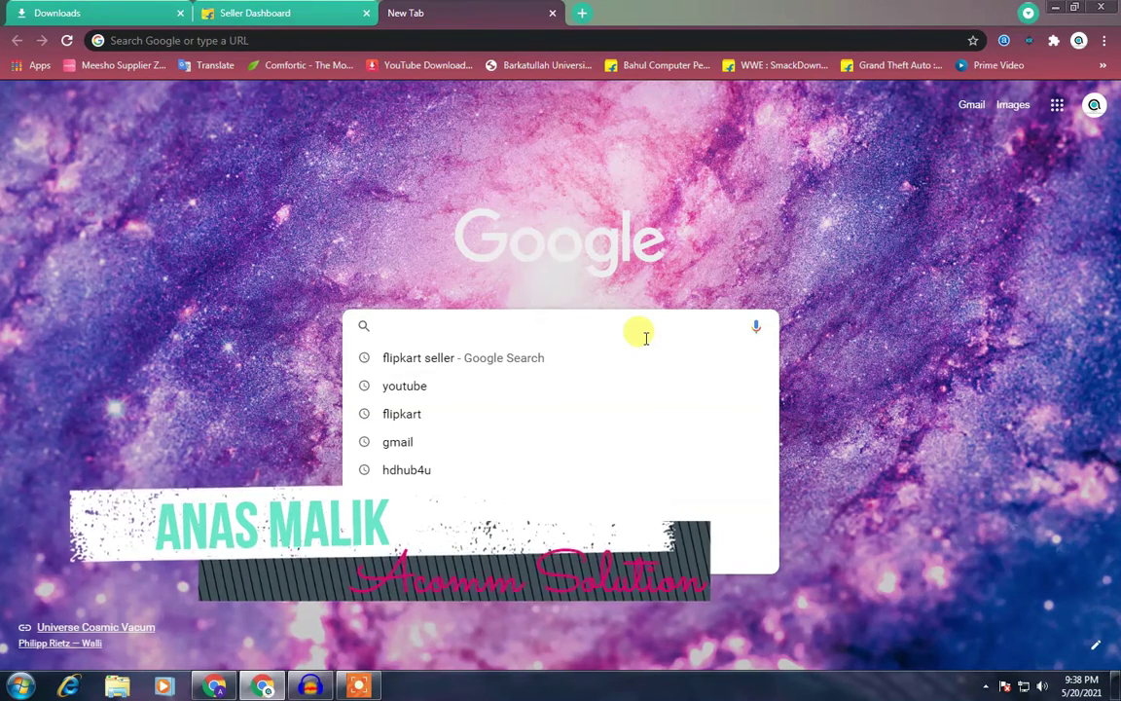
pyautogui.write('gst')
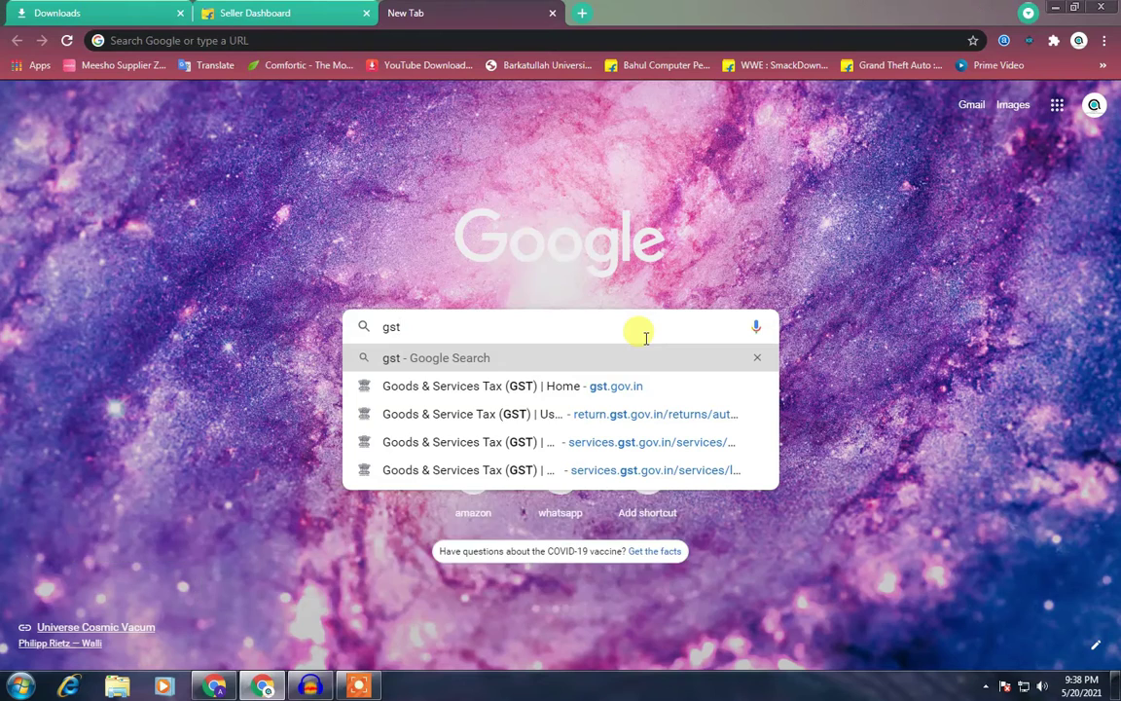
pyautogui.press('Return')
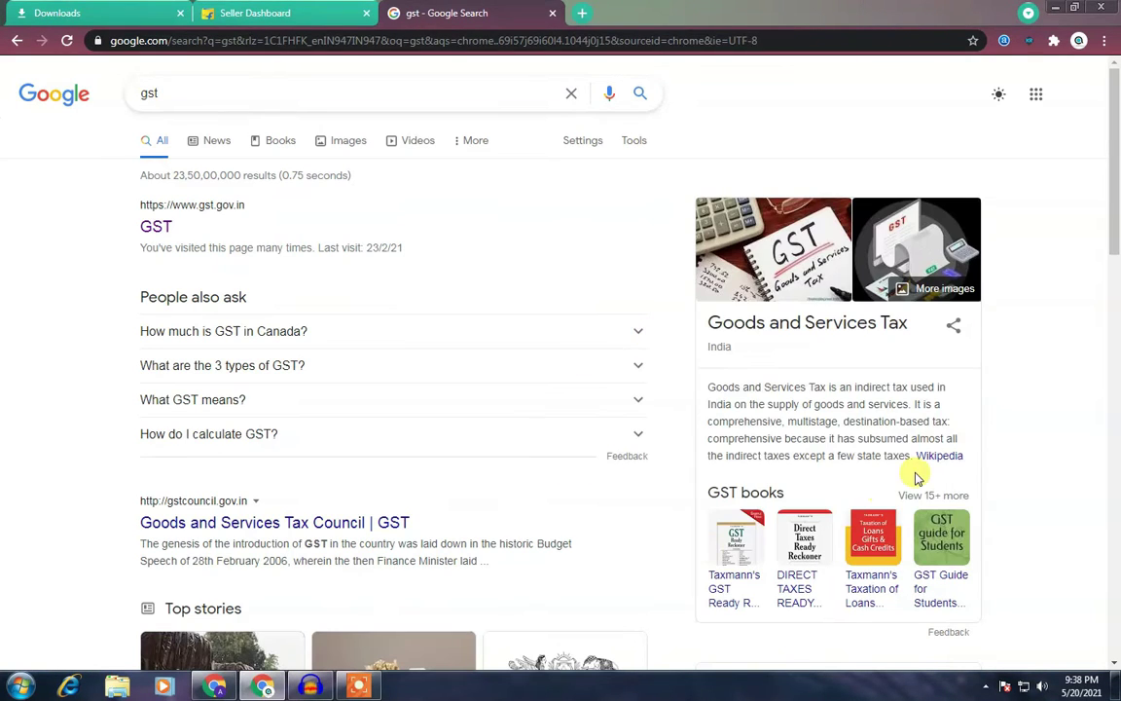
pyautogui.click(163, 230)
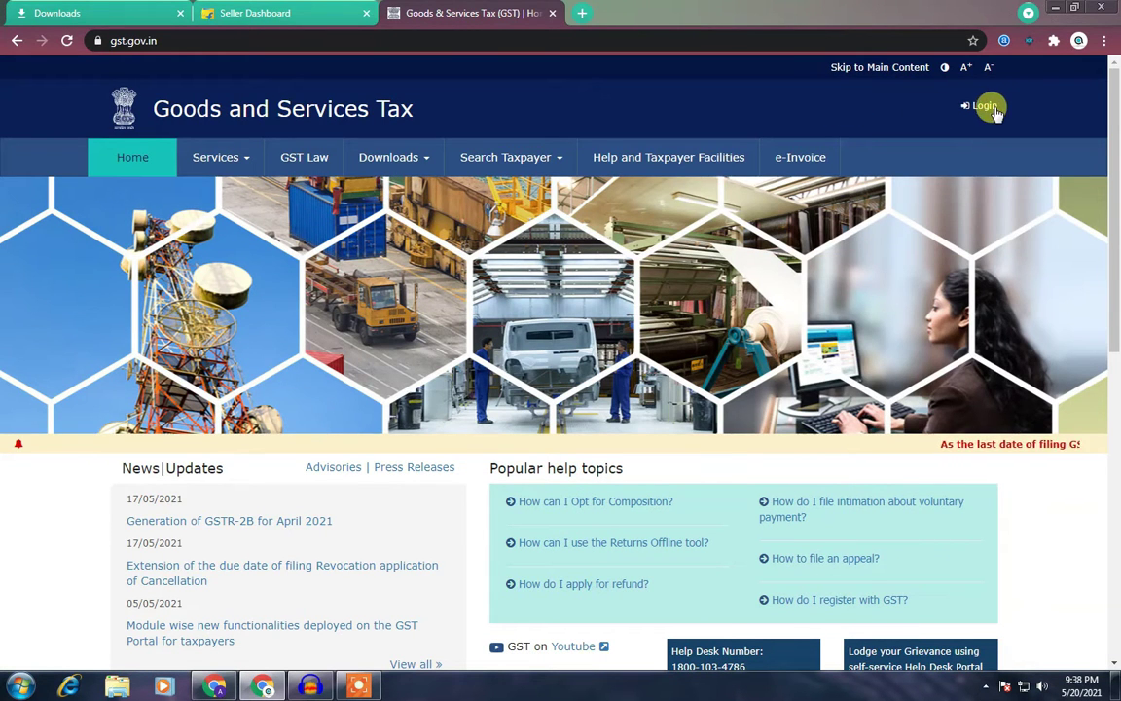
# Go to the GST portal's Login page from the home page.
pyautogui.click(985, 107)
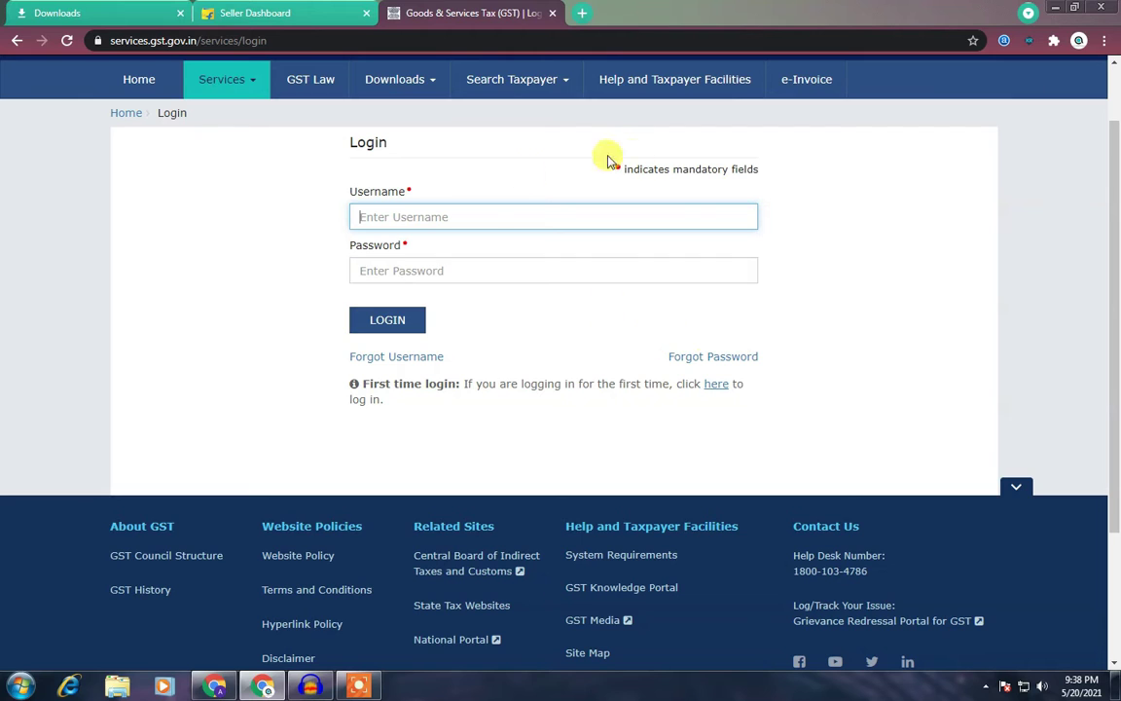
pyautogui.scroll(1, 360, 293)
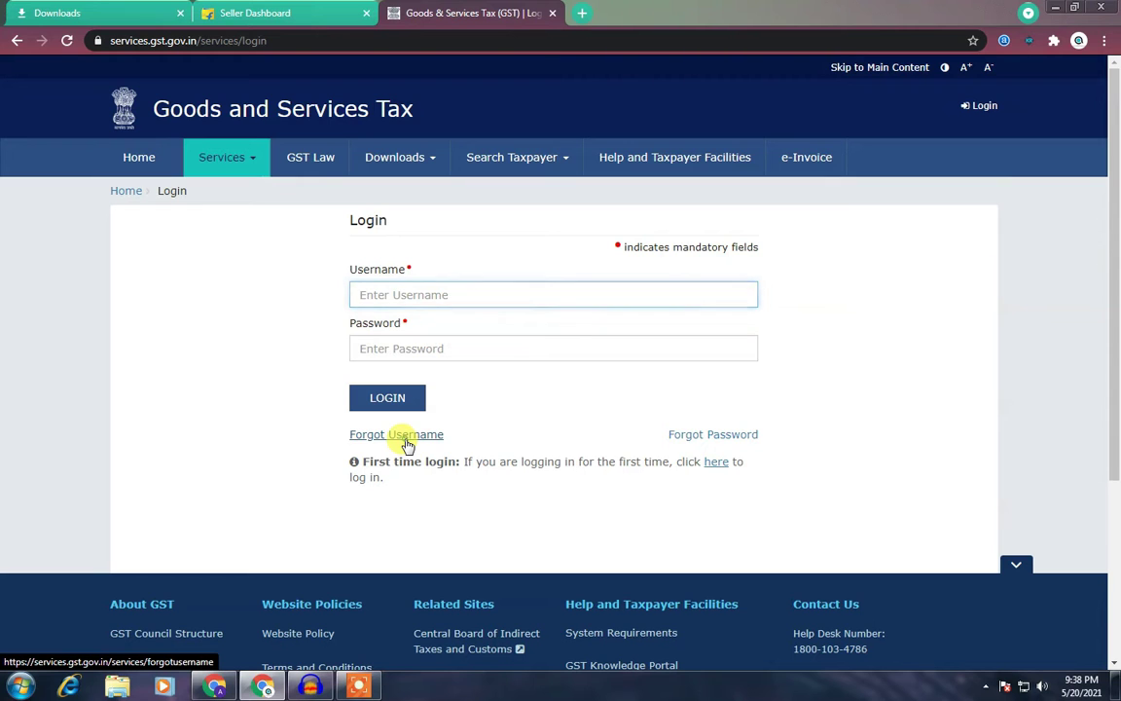
# Request a Forgot Username OTP with the taxpayer's GSTIN and captcha, then enter the received OTP.
pyautogui.click(407, 435)
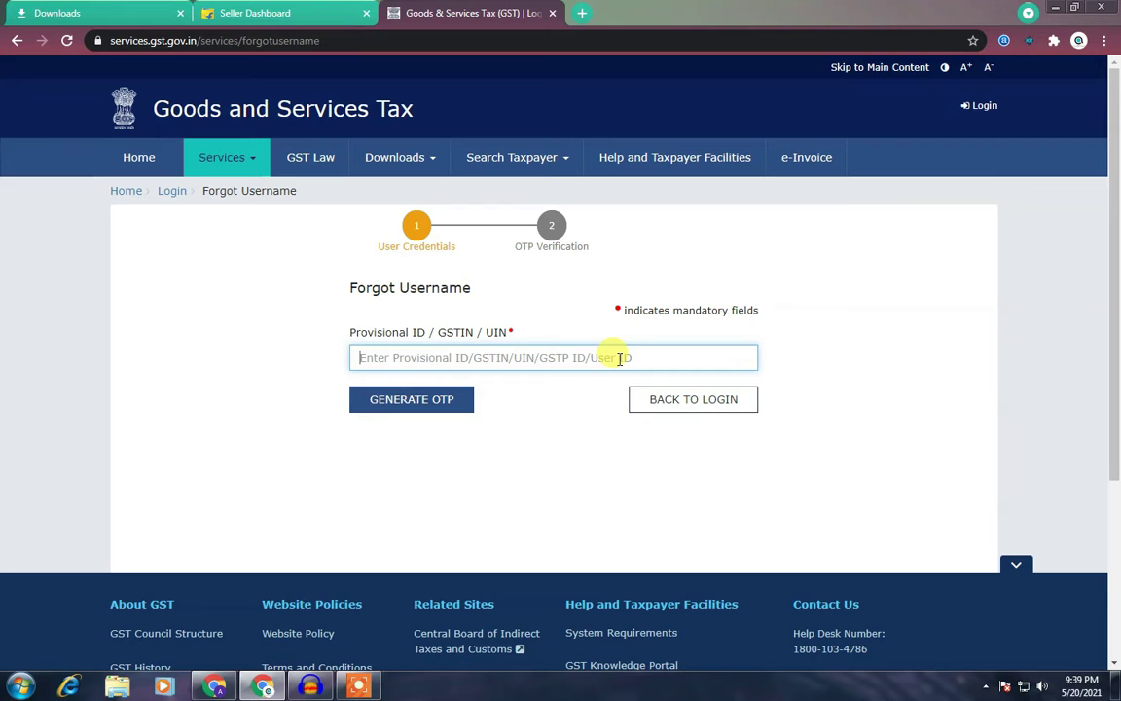
pyautogui.click(481, 406)
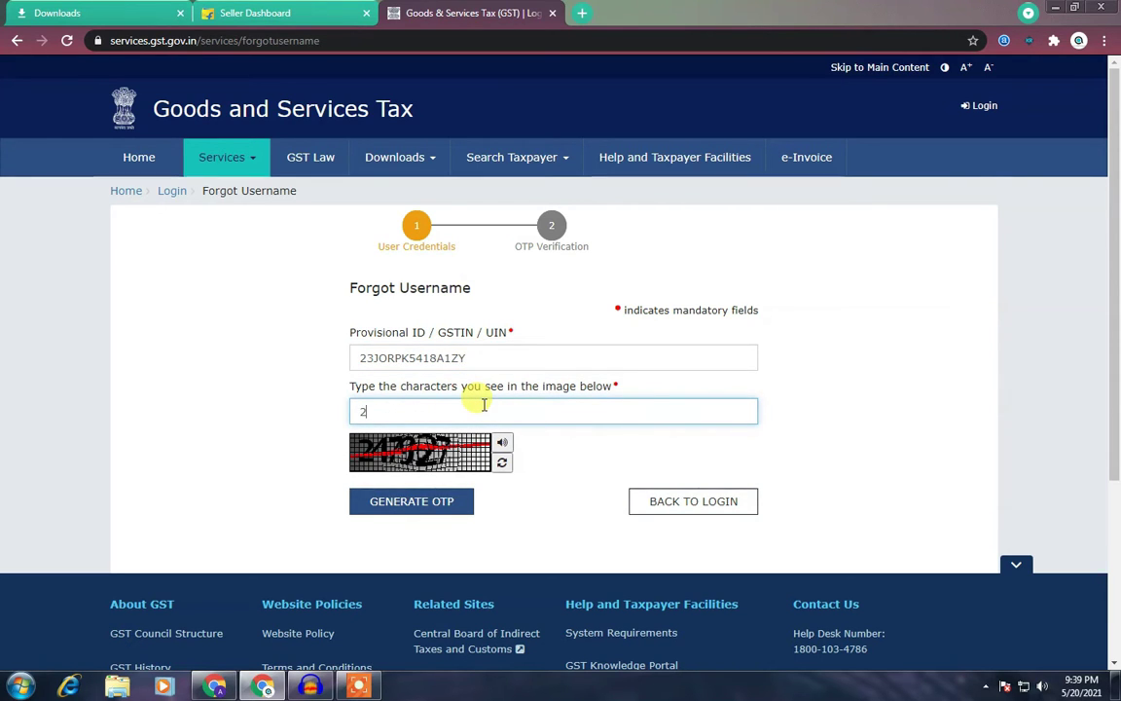
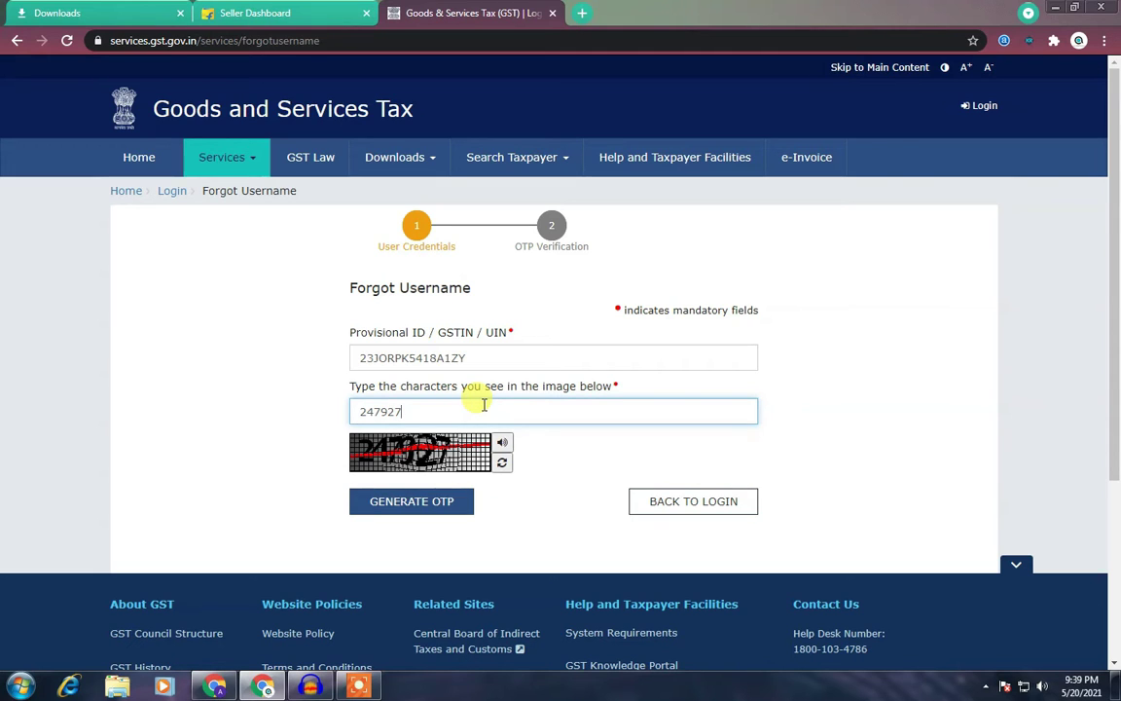
pyautogui.click(444, 500)
pyautogui.click(471, 449)
pyautogui.write('•••••')
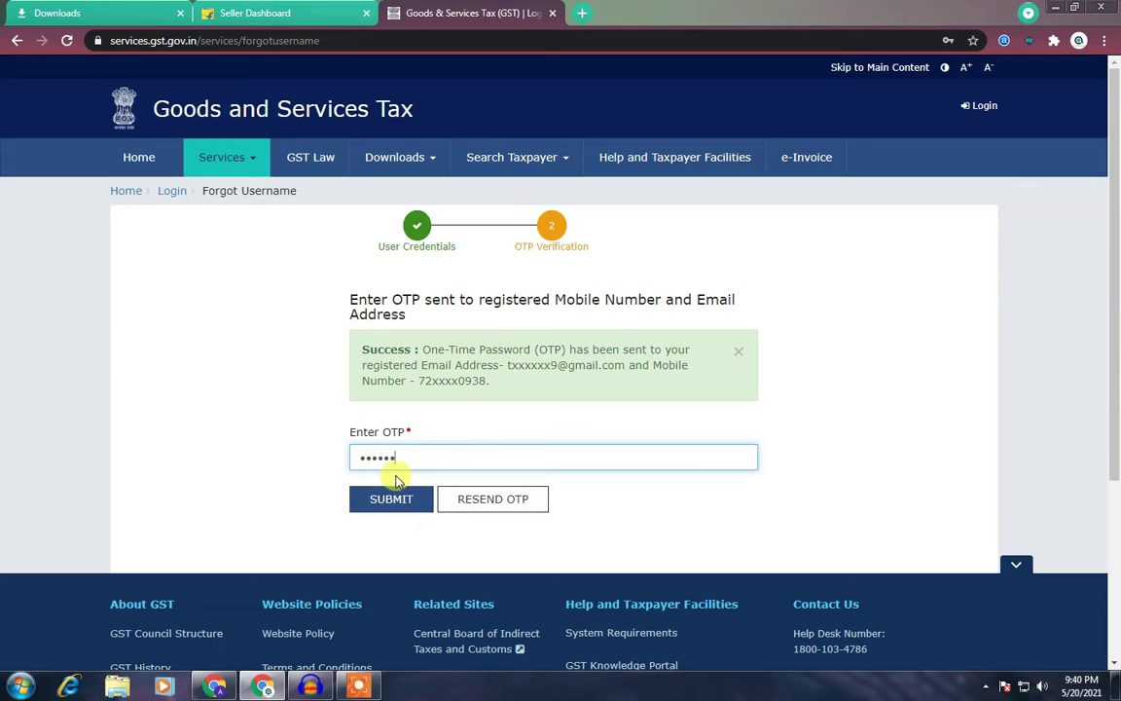
# Submit the username-recovery OTP, dismiss the Windows colour-scheme prompt, and go to Forgot Password.
pyautogui.click(393, 502)
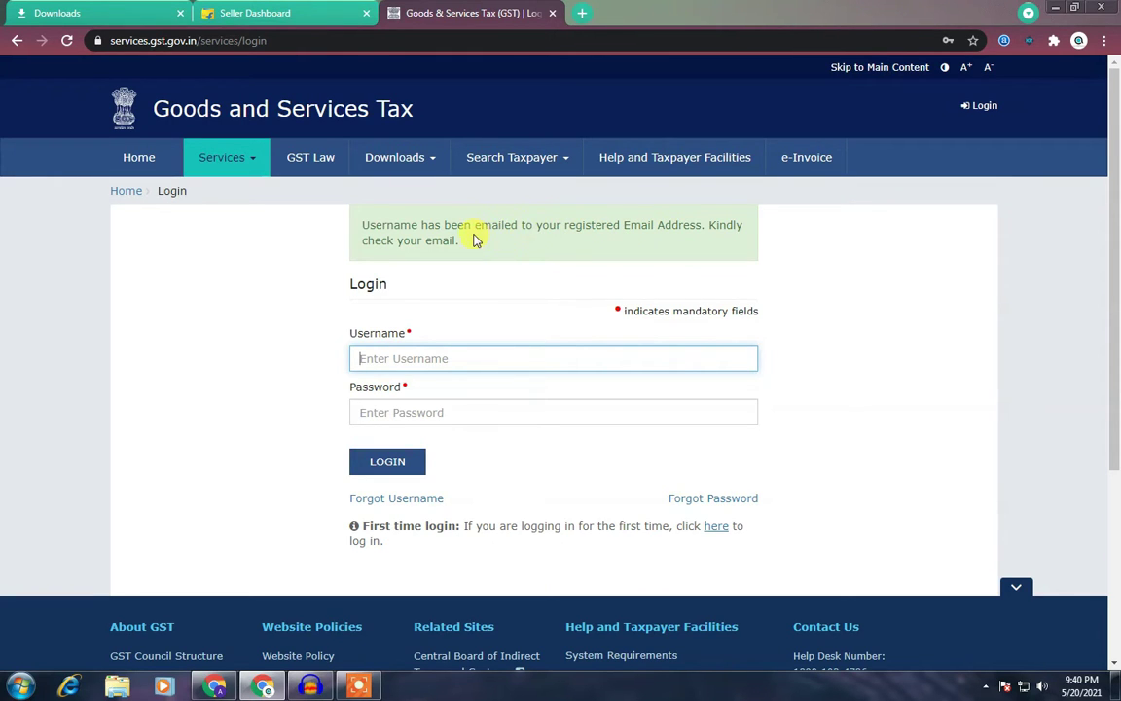
pyautogui.moveTo(369, 224); pyautogui.dragTo(483, 251)
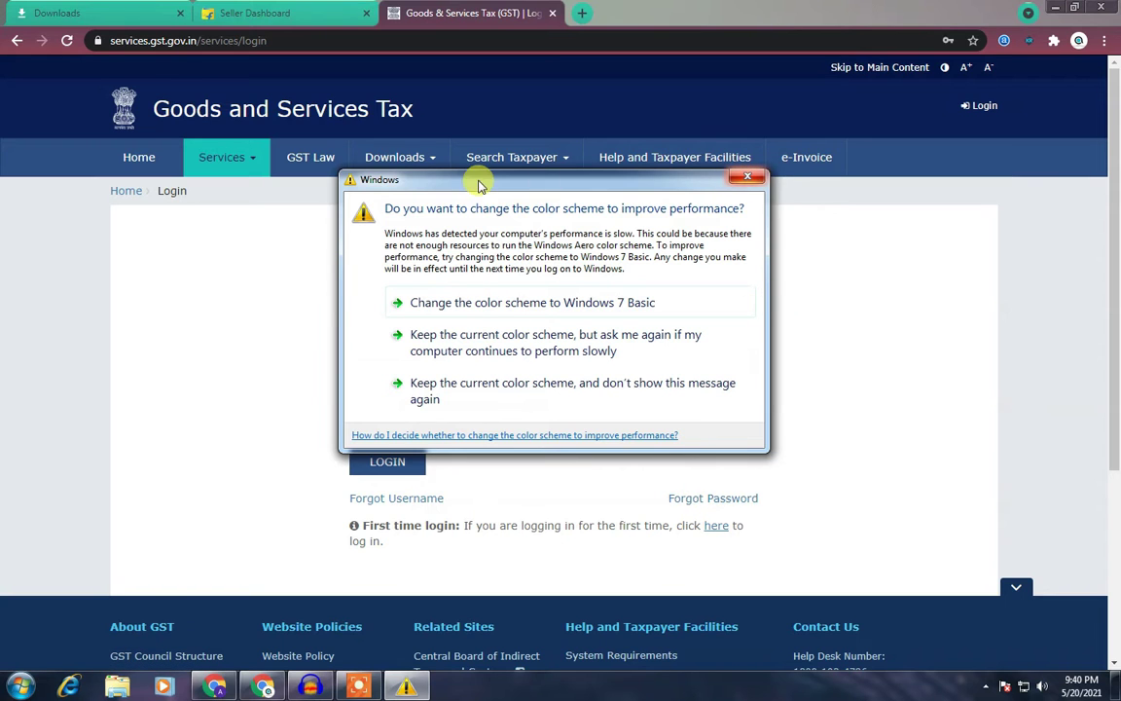
pyautogui.doubleClick(352, 180)
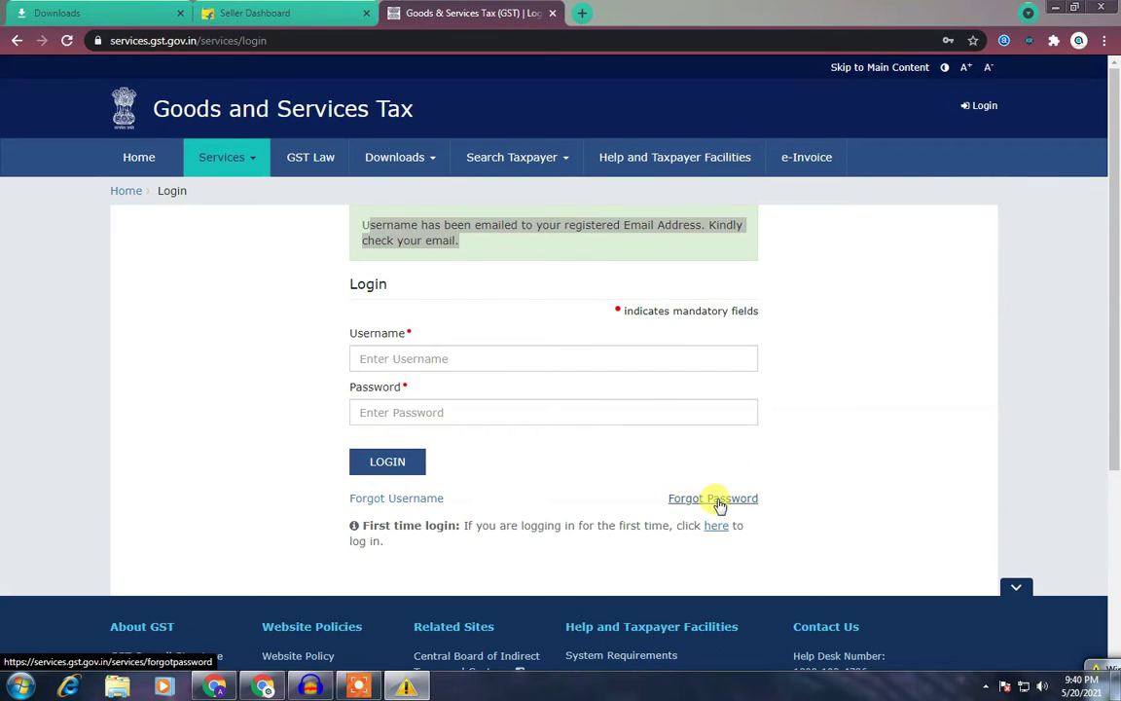
pyautogui.click(718, 503)
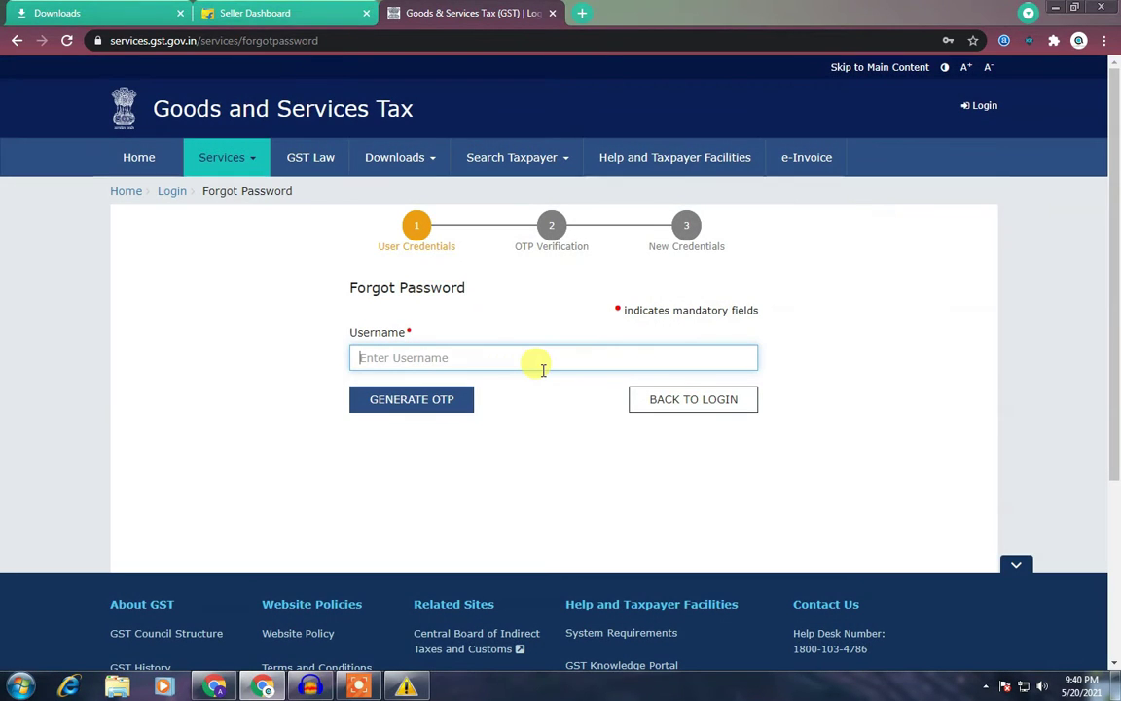
# Enter the account username and captcha characters to request a password-reset OTP.
pyautogui.write('Compb')
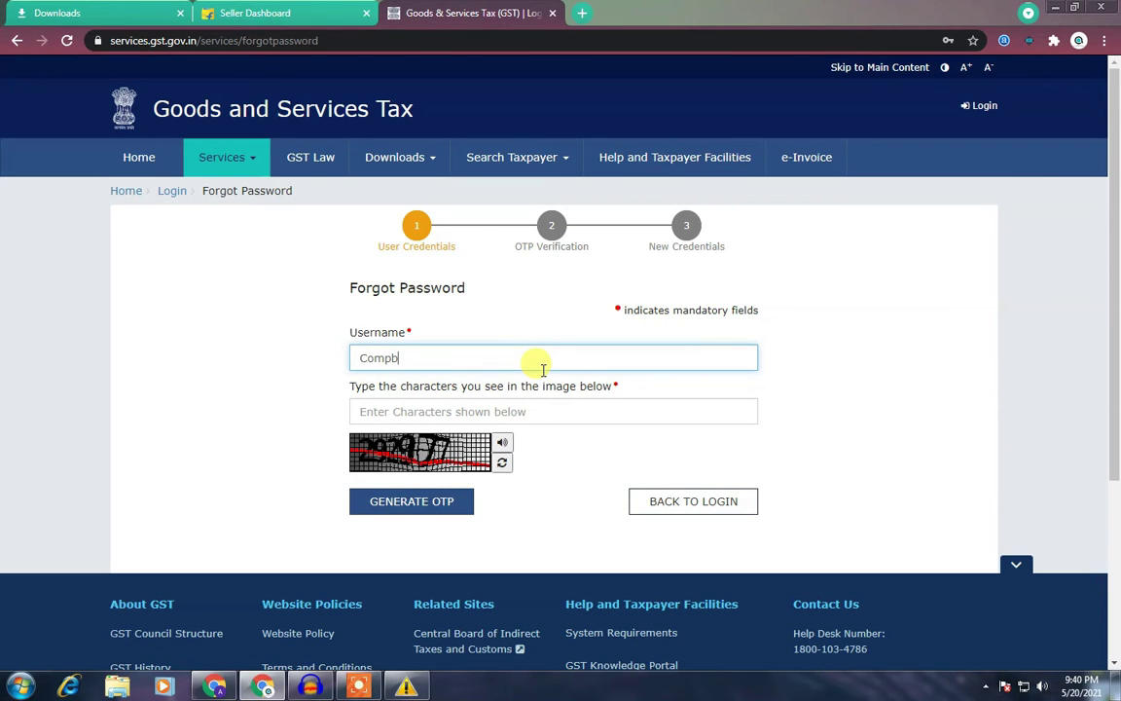
pyautogui.write('east')
pyautogui.click(440, 395)
pyautogui.click(429, 402)
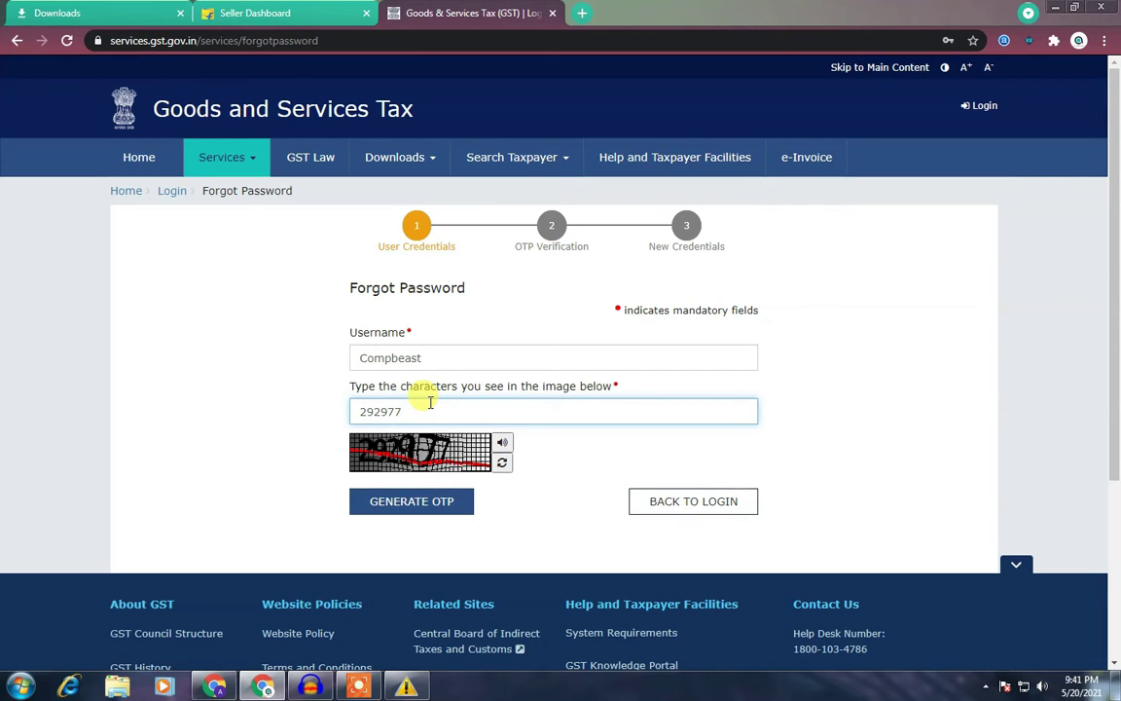
pyautogui.click(431, 507)
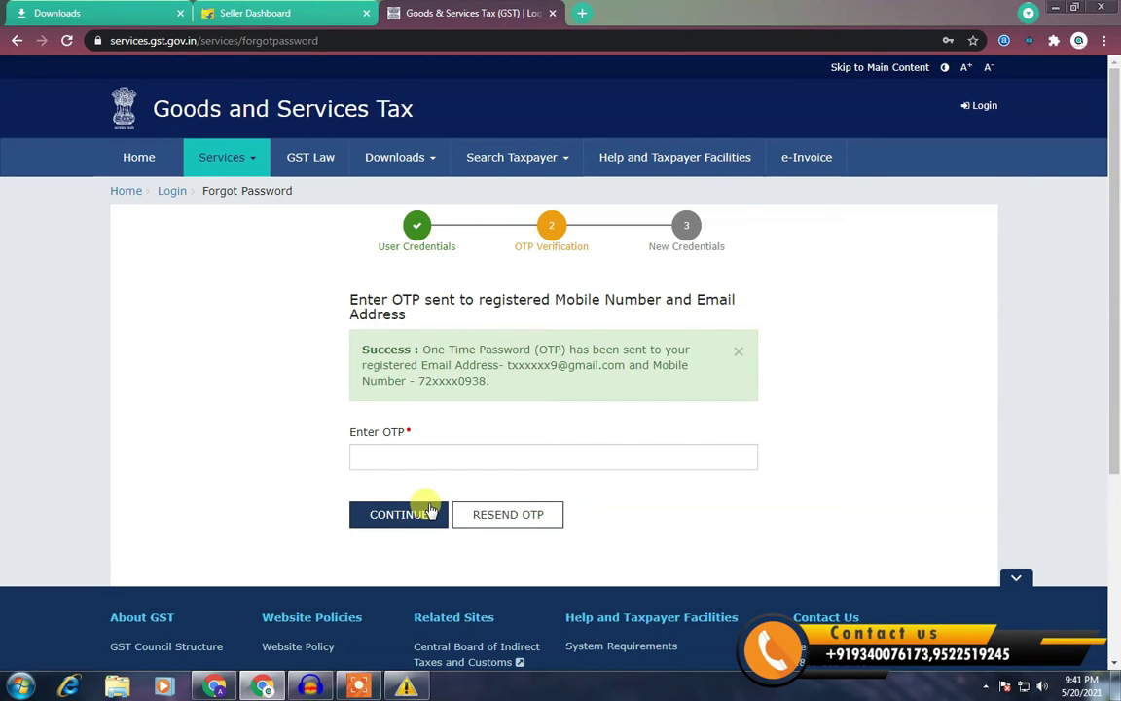
# Enter the received password-reset OTP and submit it for verification.
pyautogui.click(433, 450)
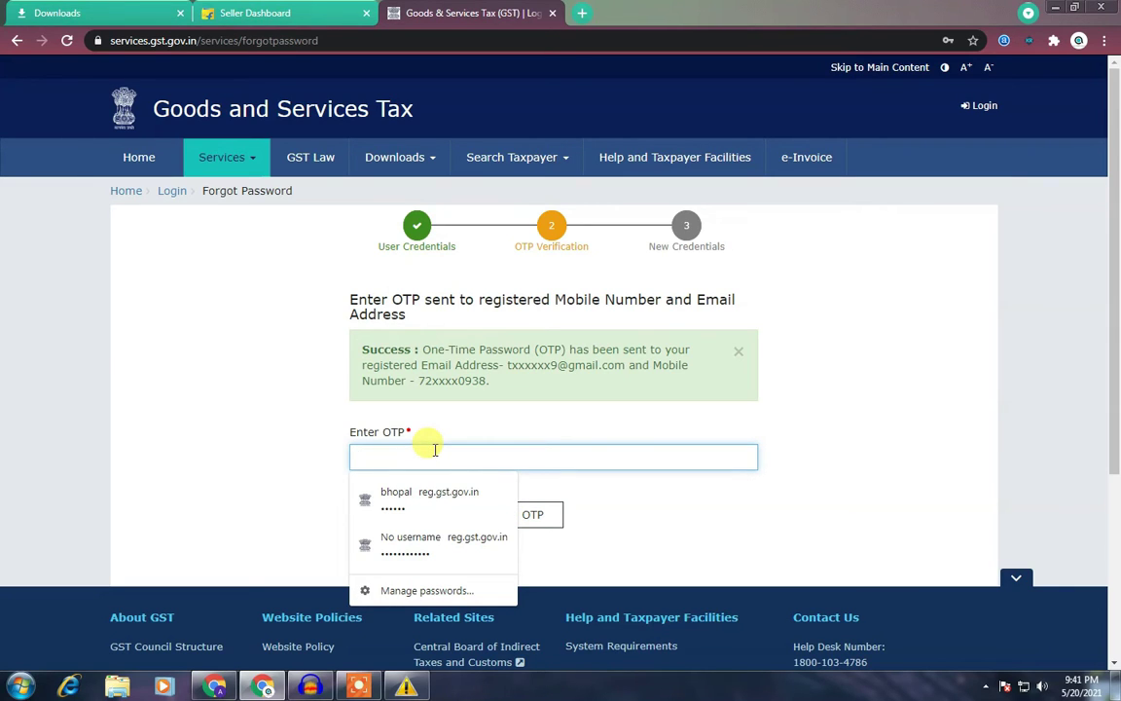
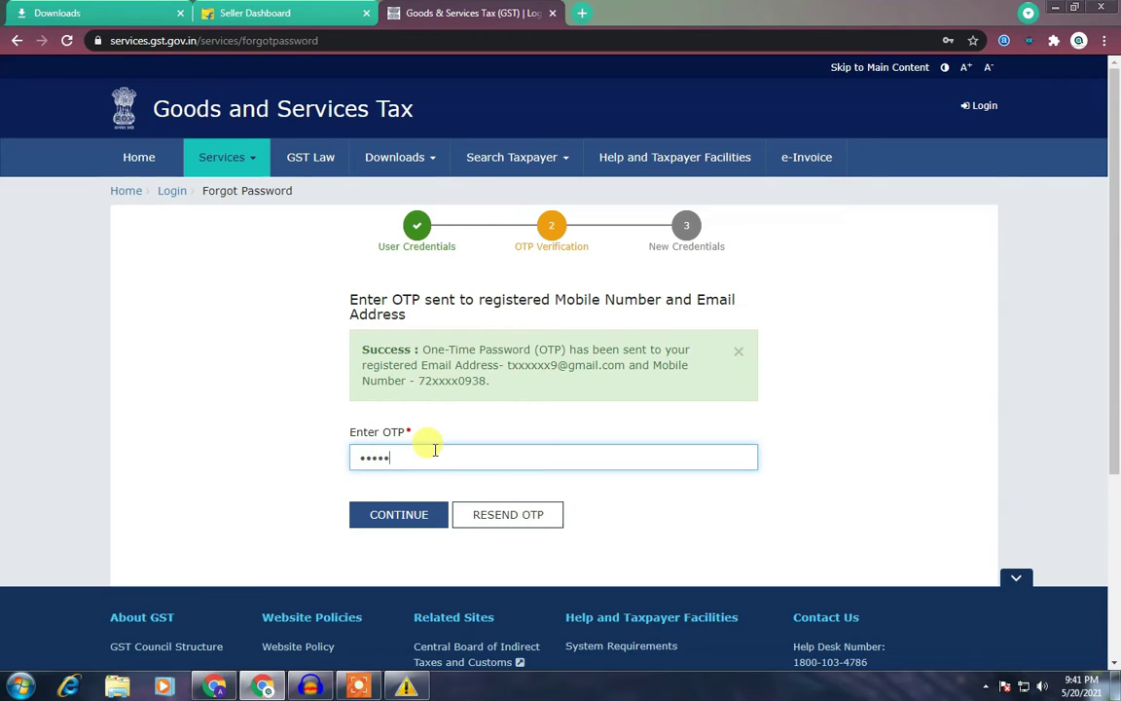
pyautogui.click(404, 515)
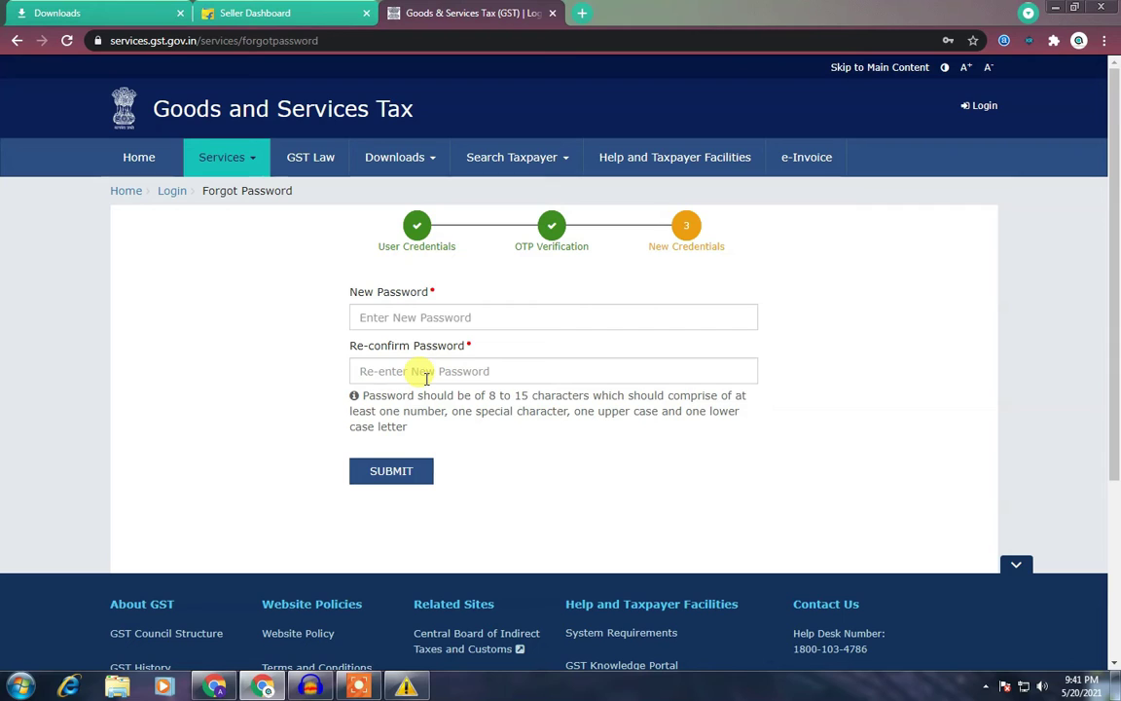
# Enter and confirm a new password and submit it, which is rejected as previously used.
pyautogui.click(463, 317)
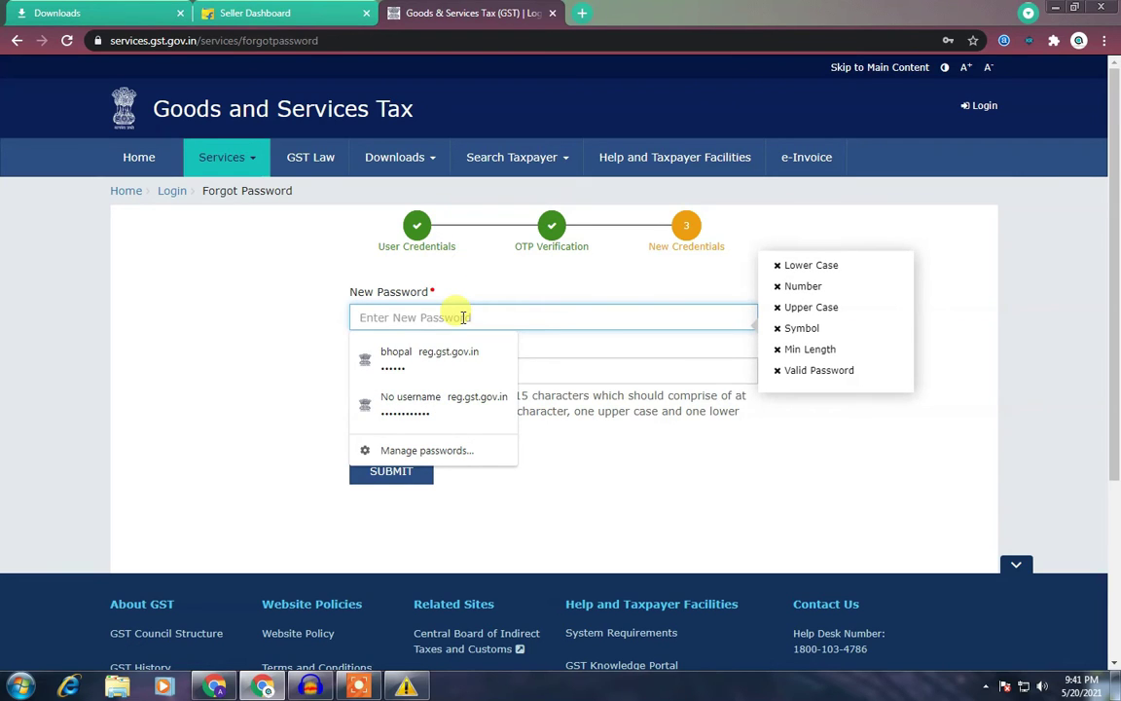
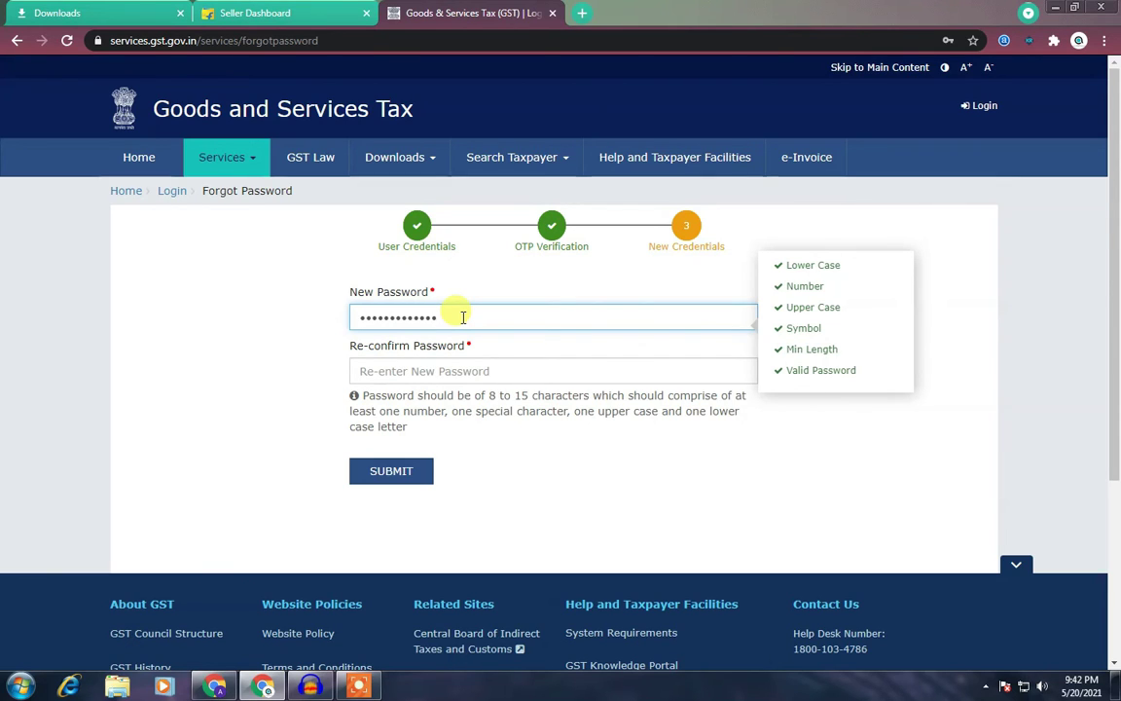
pyautogui.click(453, 366)
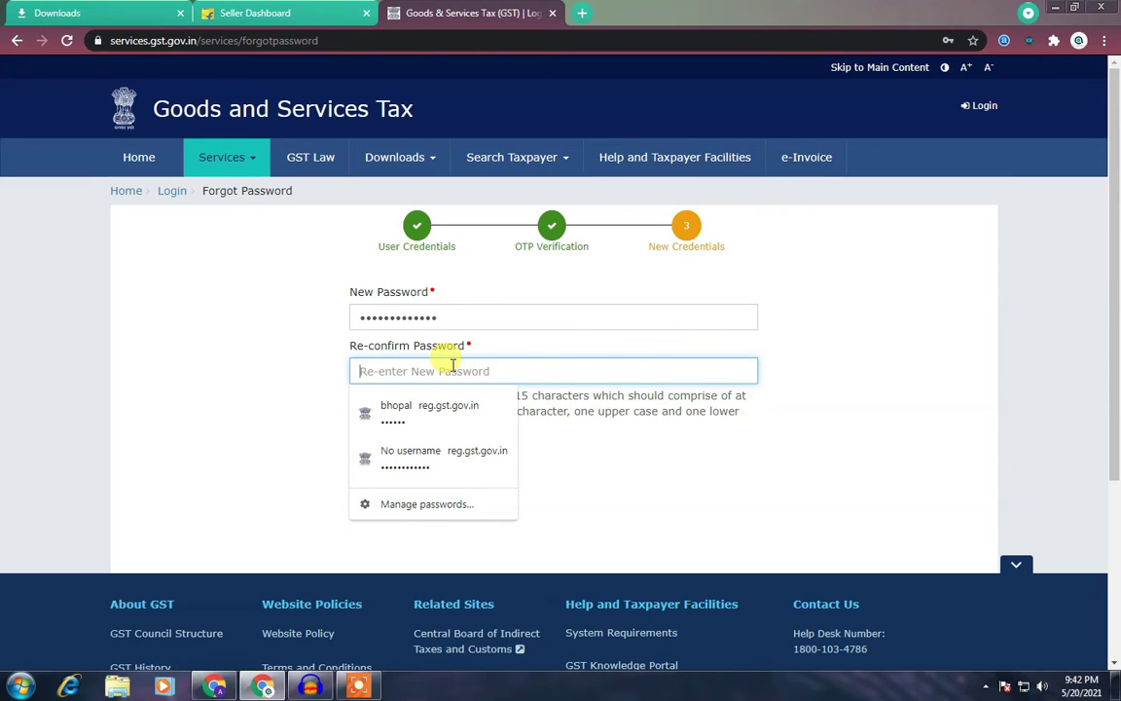
pyautogui.write('•••••••••••••')
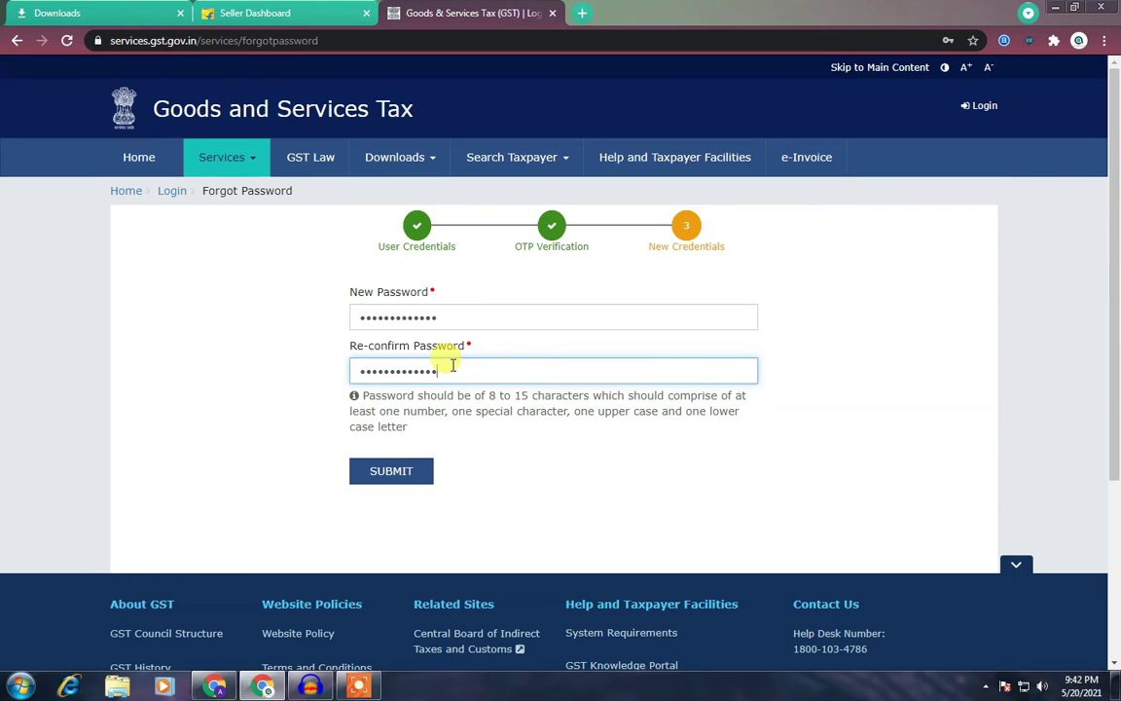
pyautogui.click(393, 470)
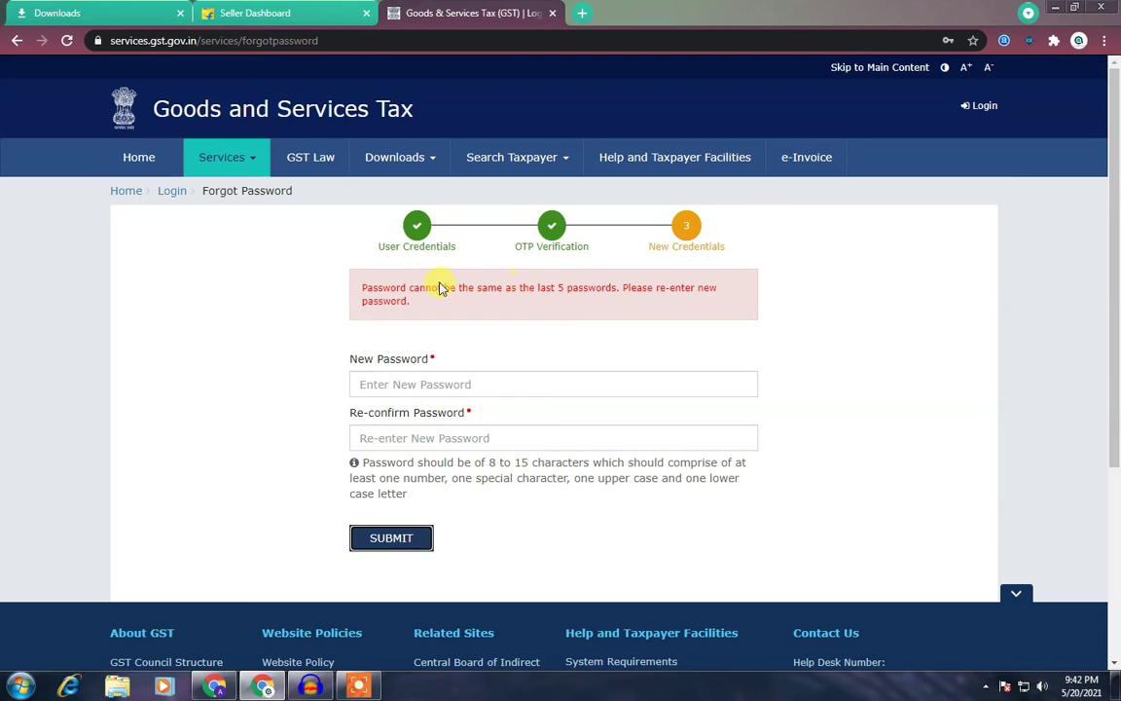
# Enter a different new password, correct the confirmation entry, and submit to complete the reset.
pyautogui.click(406, 383)
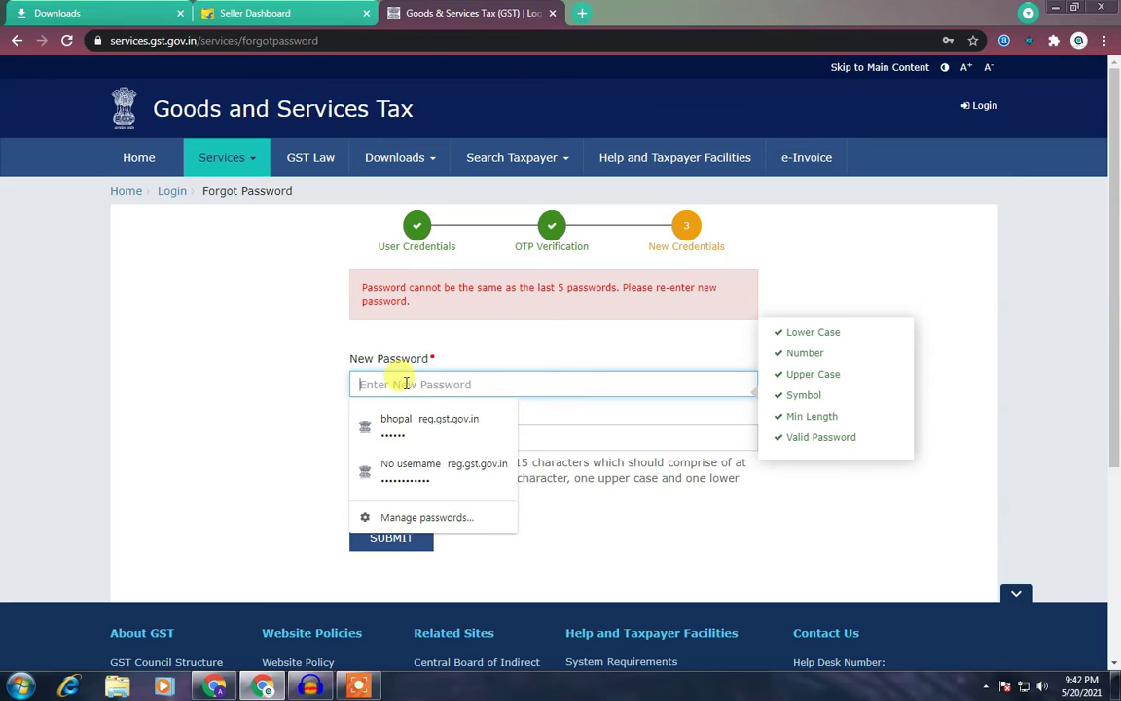
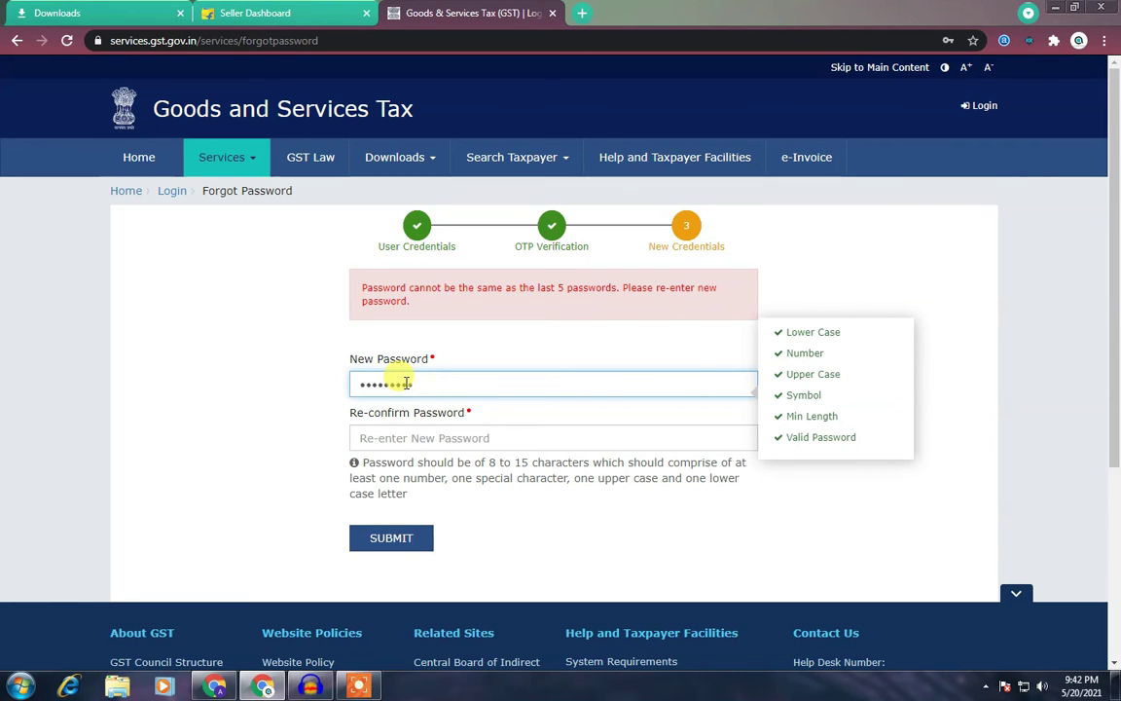
pyautogui.click(388, 433)
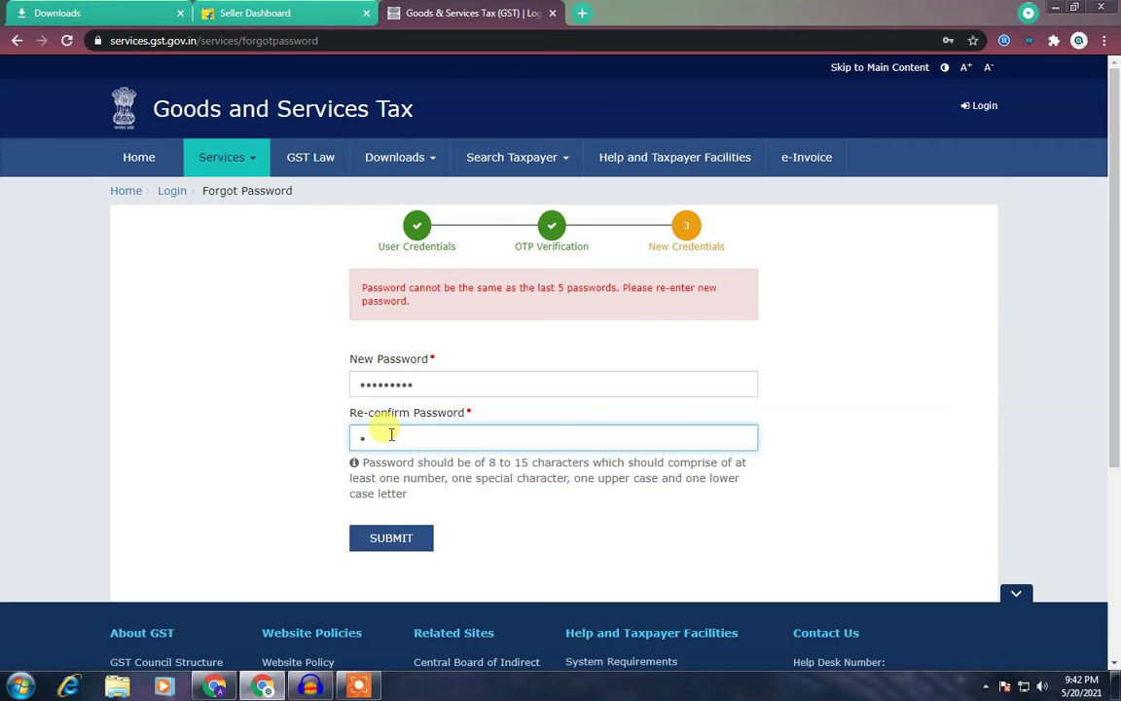
pyautogui.moveTo(390, 434); pyautogui.dragTo(293, 438)
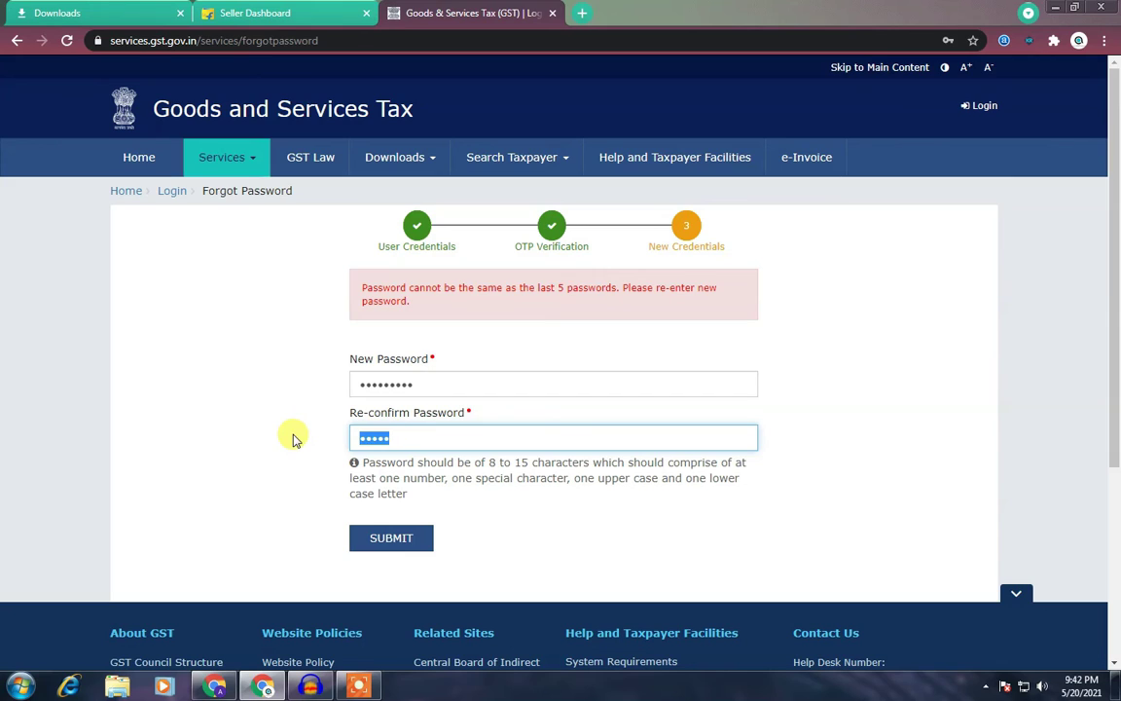
pyautogui.write('•••')
pyautogui.moveTo(415, 439); pyautogui.dragTo(282, 448)
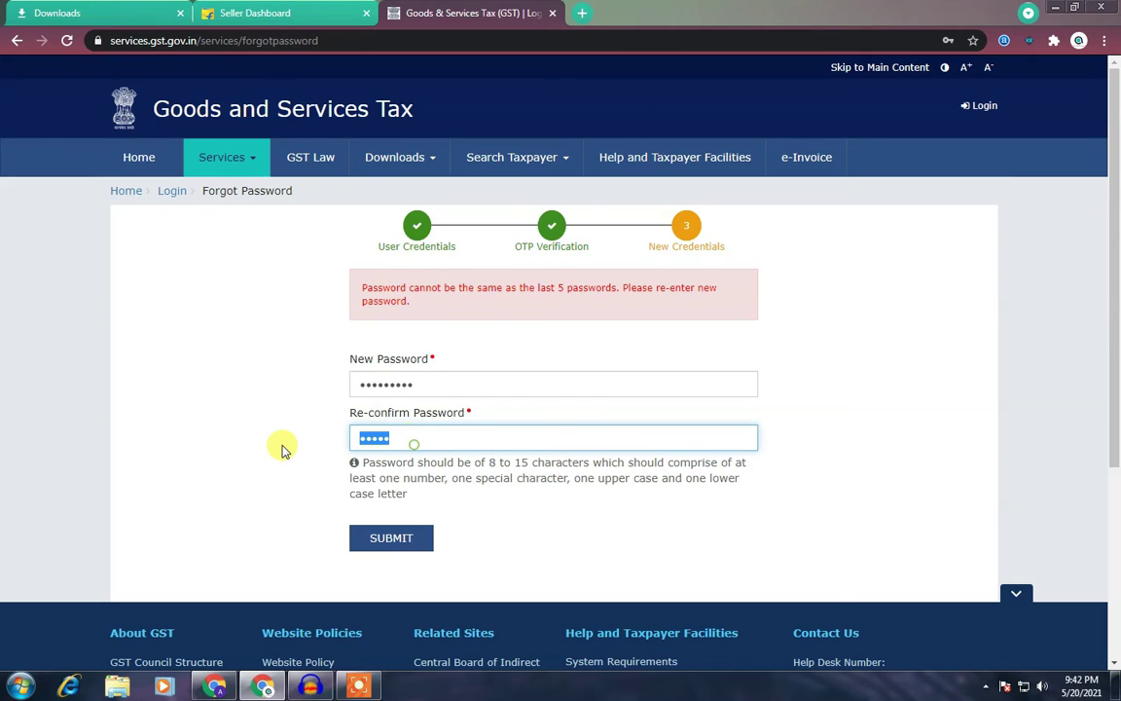
pyautogui.write('••••')
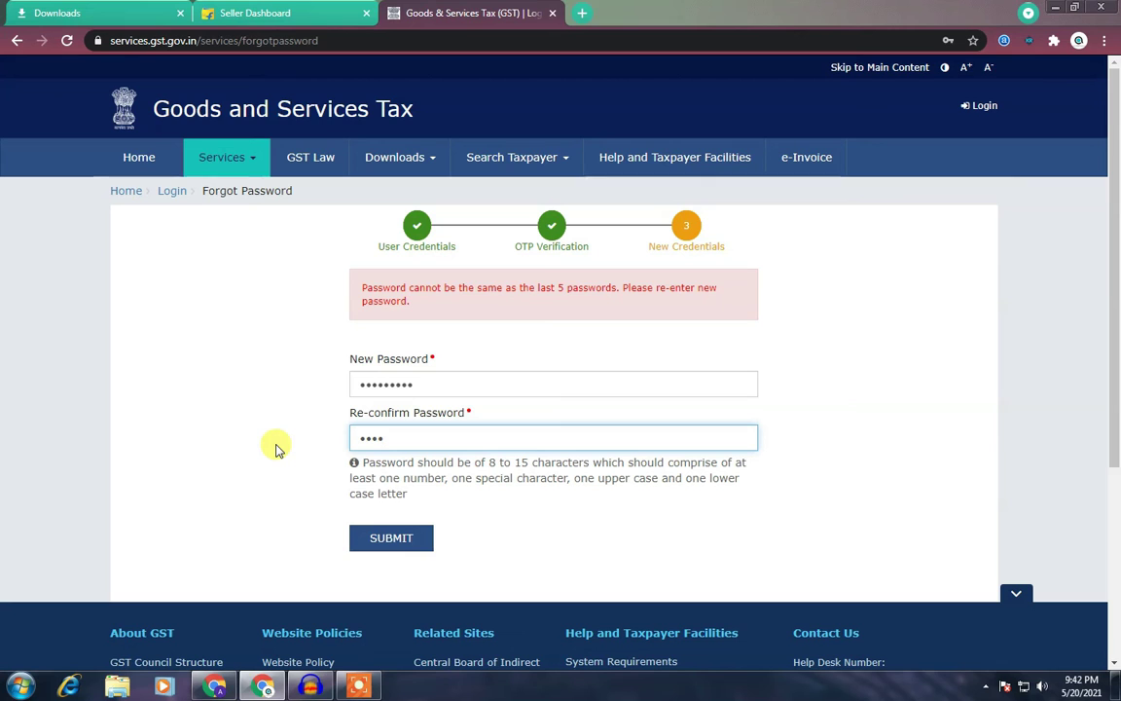
pyautogui.write('••••••')
pyautogui.press('Return')
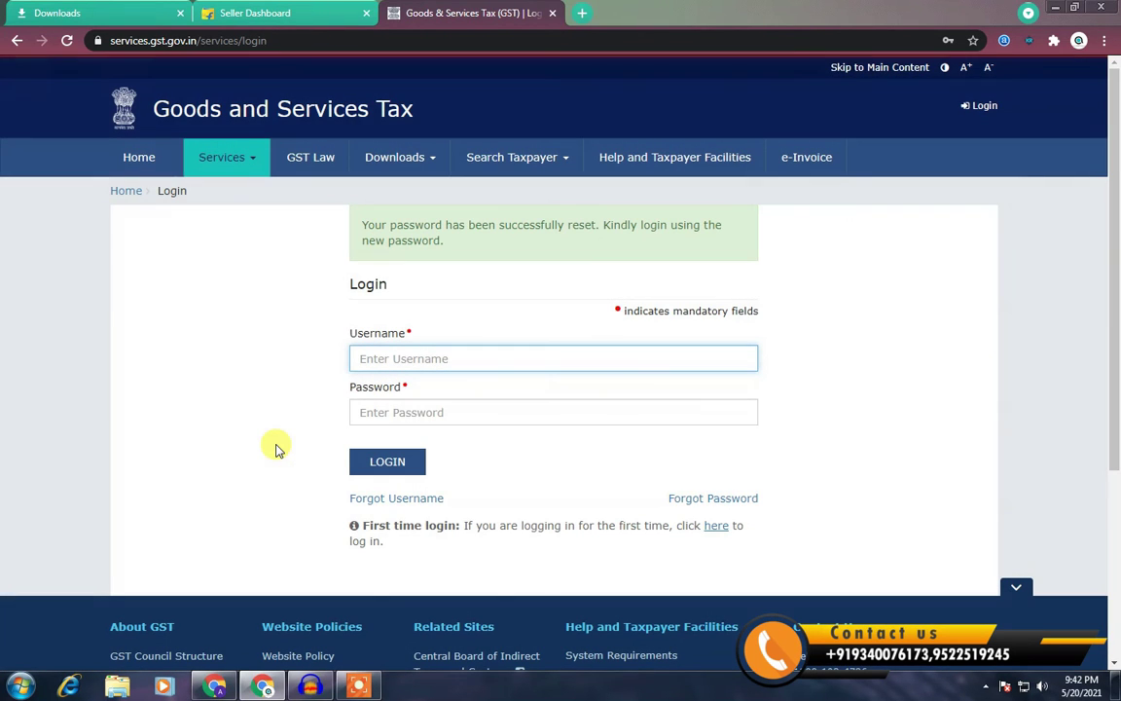
# Begin entering the account username in the login form's Username field.
pyautogui.click(476, 354)
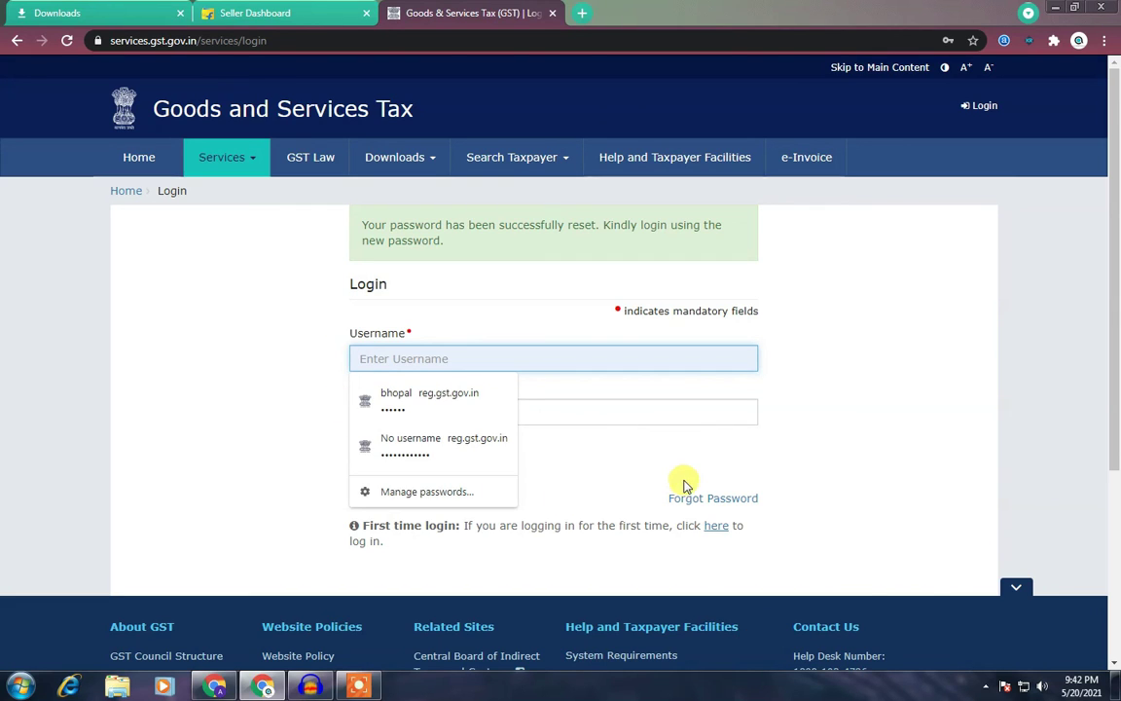
pyautogui.write('C')
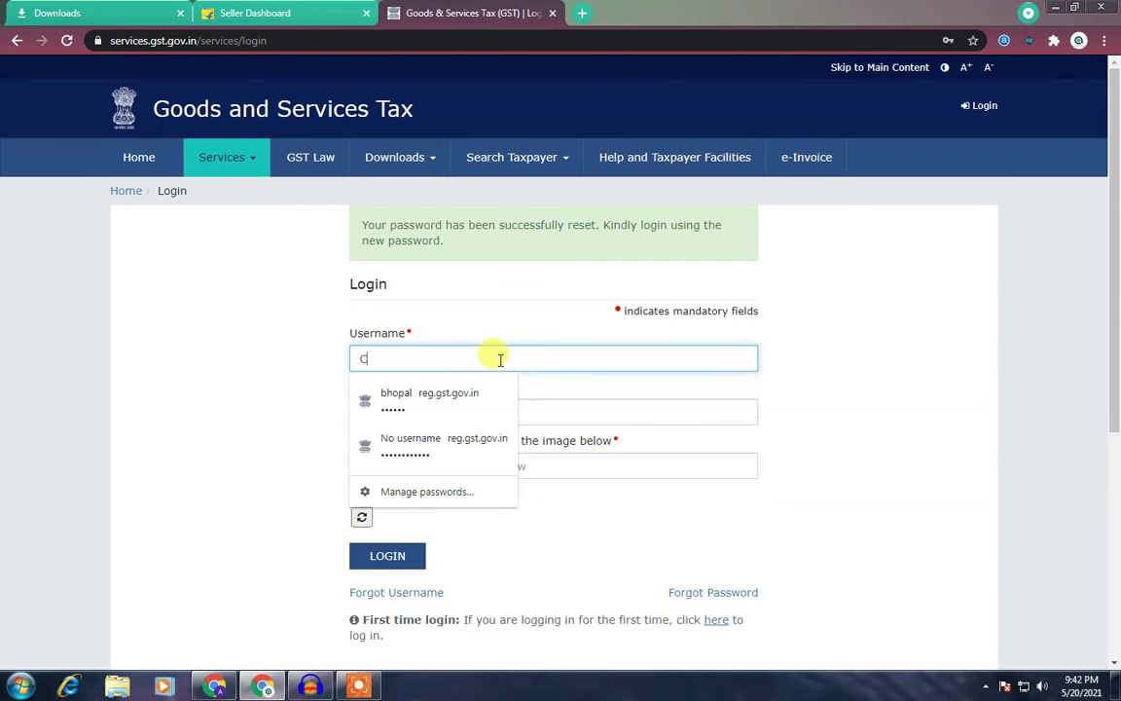
pyautogui.write('omp')
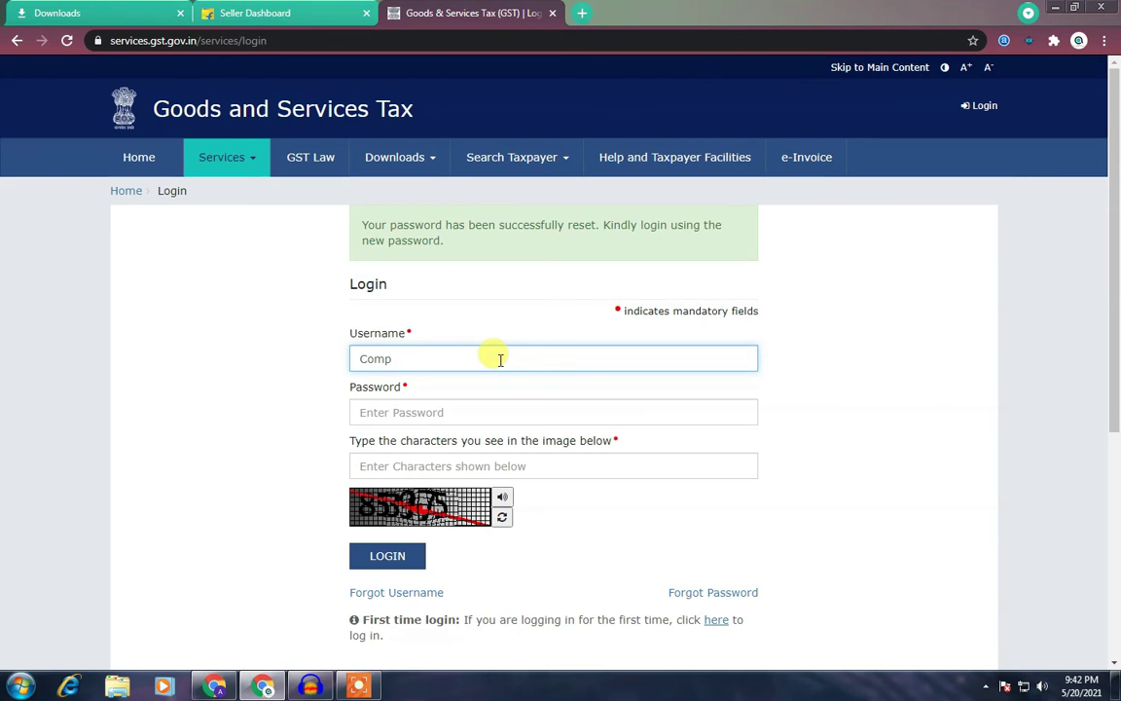